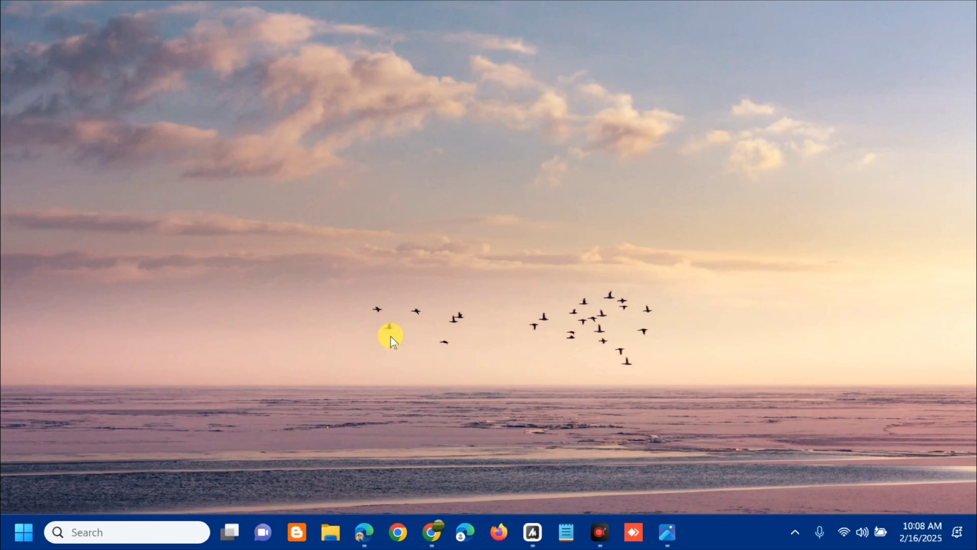
# Turn off Memory integrity in the Core isolation details of Windows Security's Device security page and approve the change.
pyautogui.press('super+i')
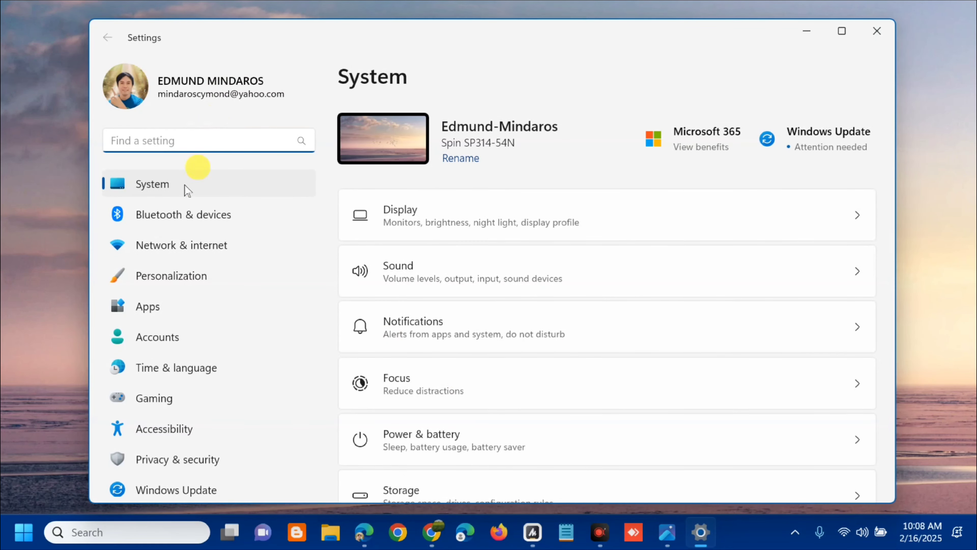
pyautogui.click(164, 464)
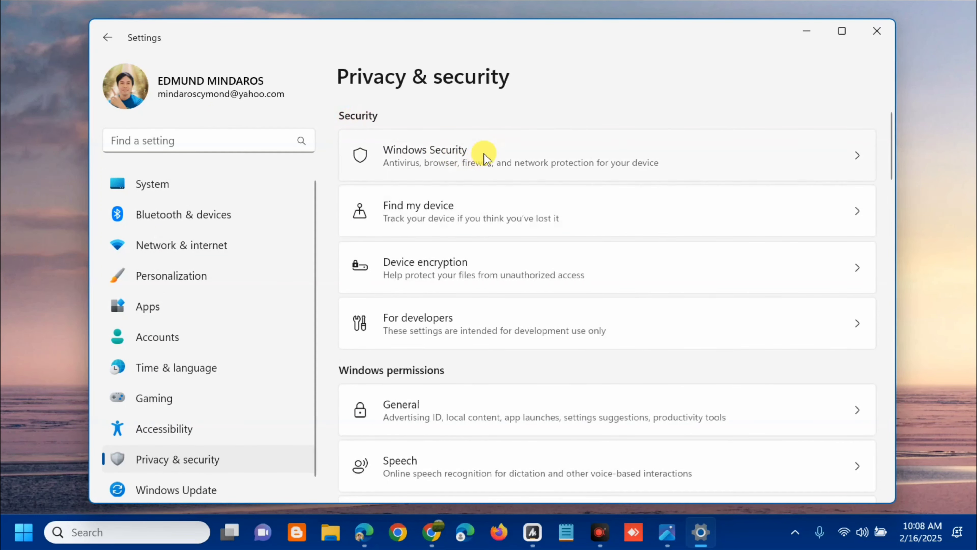
pyautogui.click(429, 161)
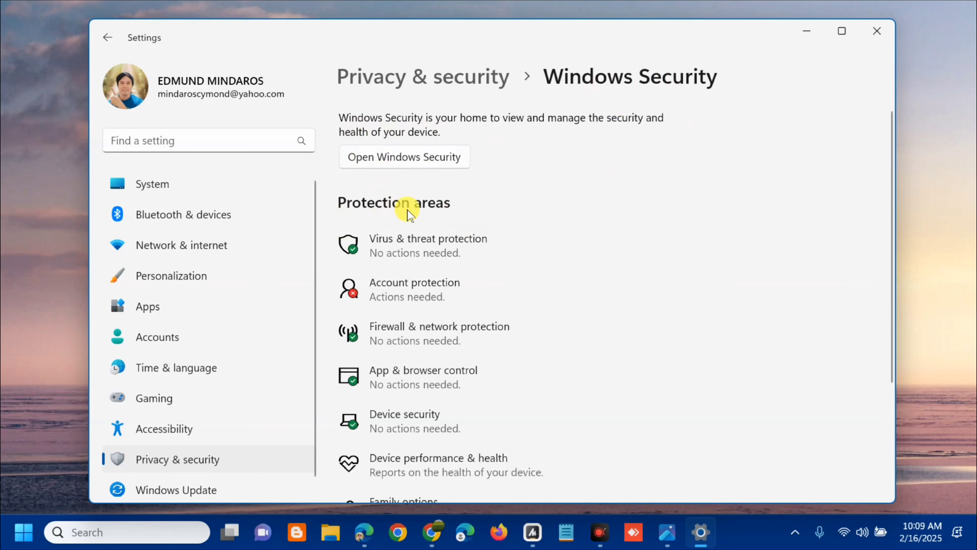
pyautogui.click(394, 422)
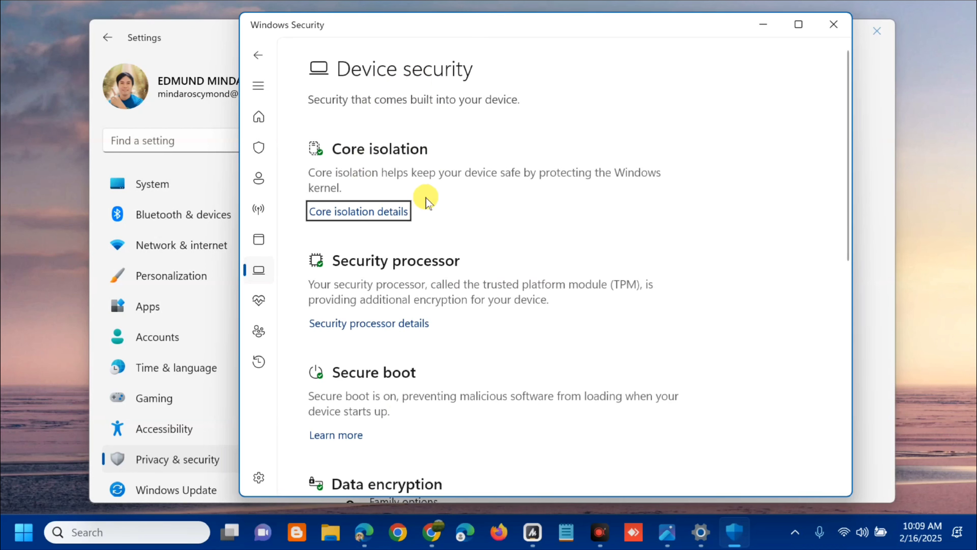
pyautogui.click(362, 215)
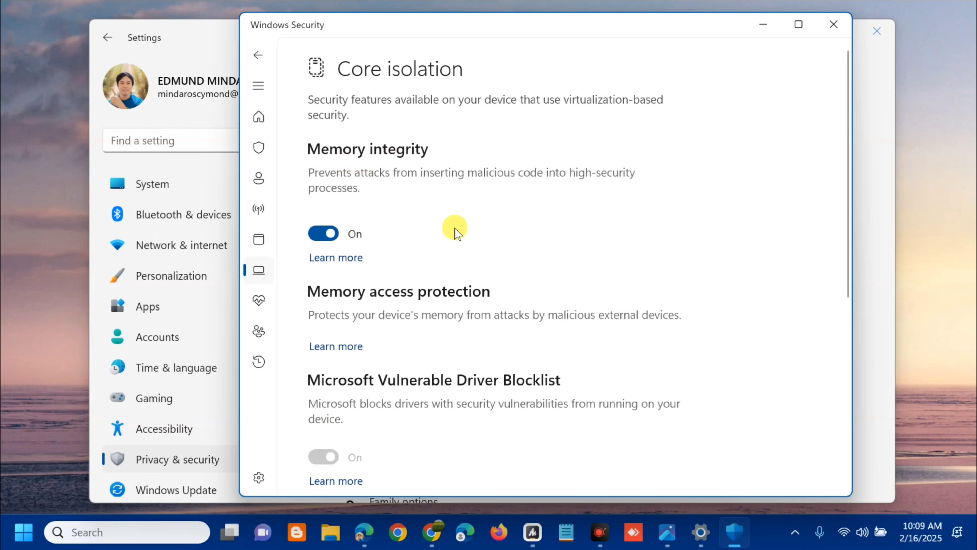
pyautogui.click(318, 236)
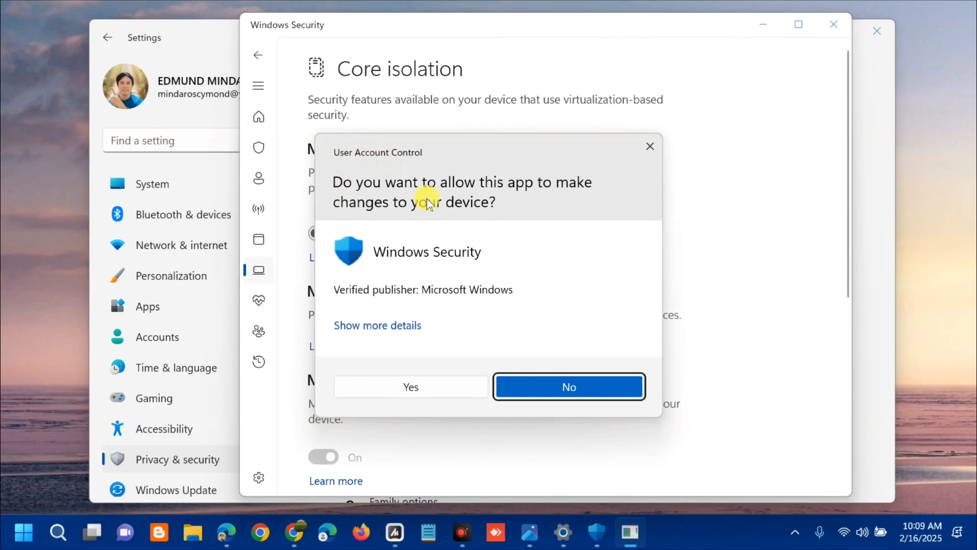
pyautogui.click(429, 386)
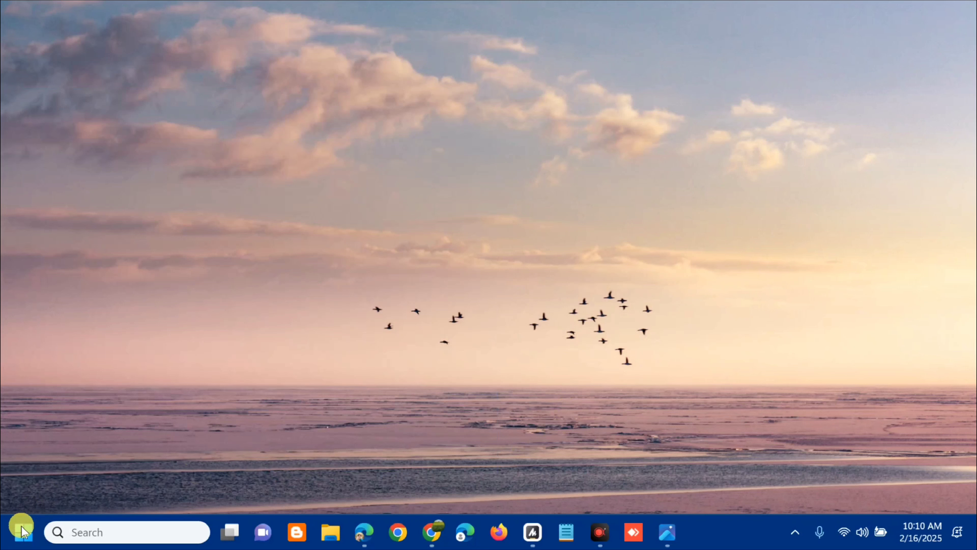
pyautogui.click(22, 531)
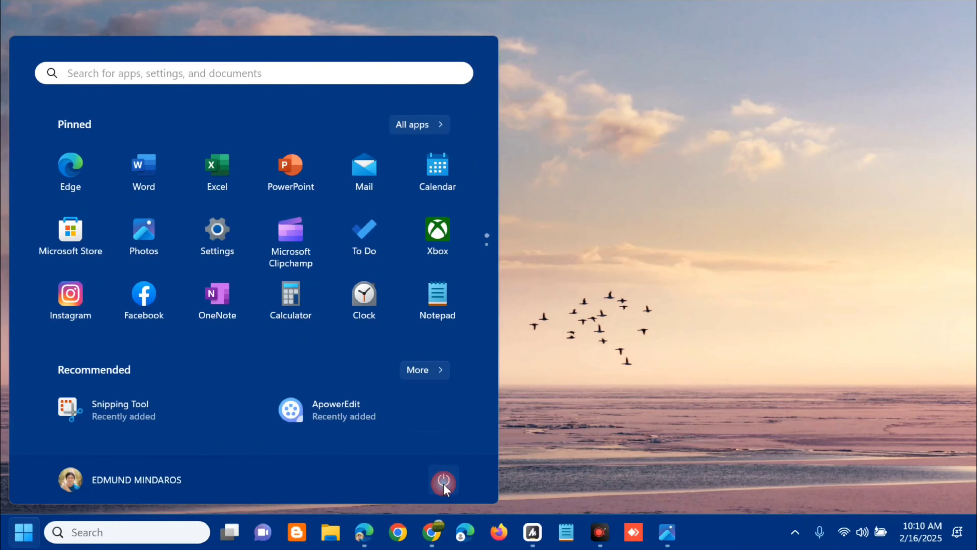
pyautogui.click(444, 484)
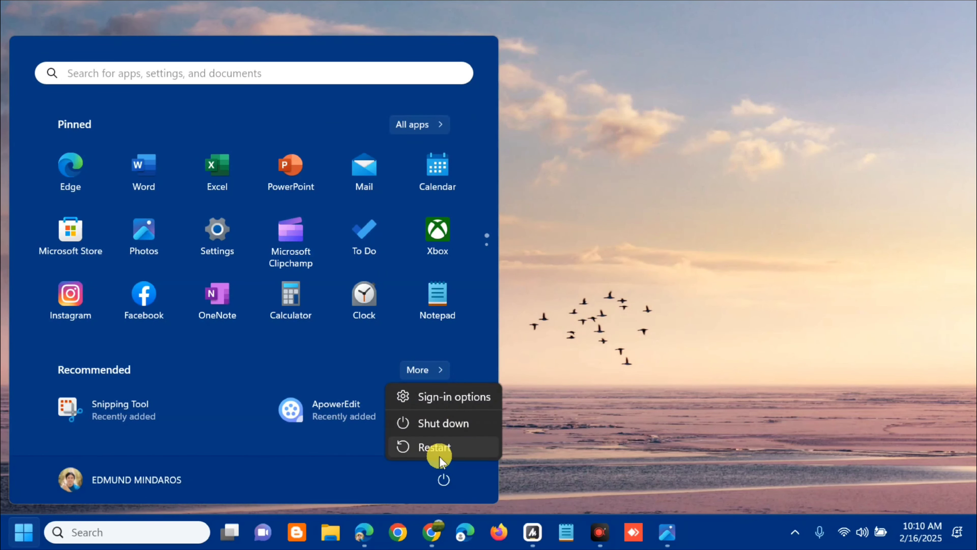
pyautogui.click(582, 414)
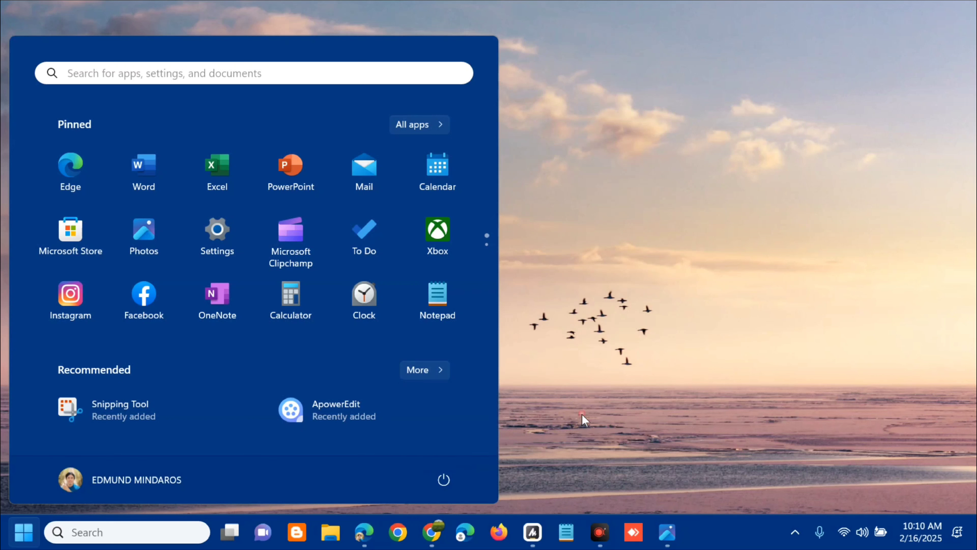
pyautogui.click(584, 411)
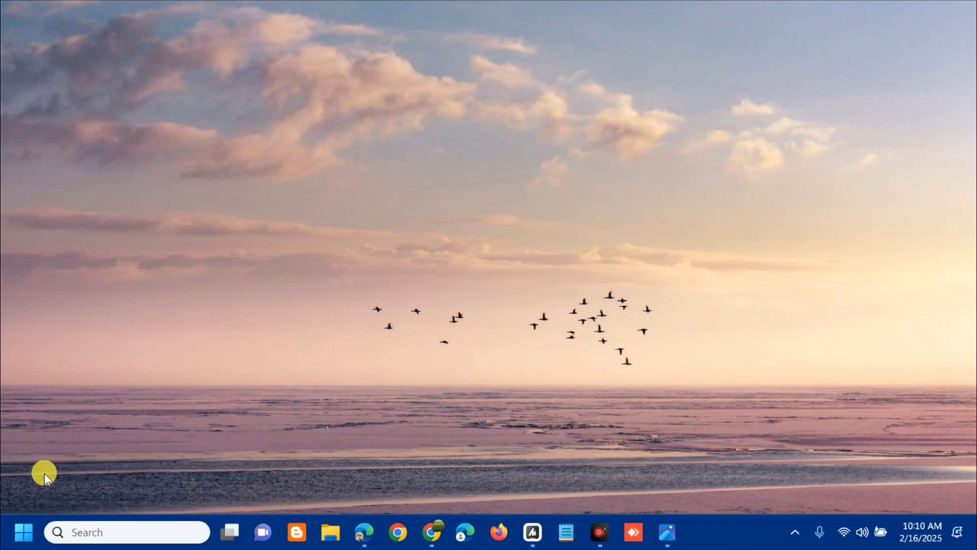
# Open Device Manager and expand the System devices category.
pyautogui.rightClick(19, 536)
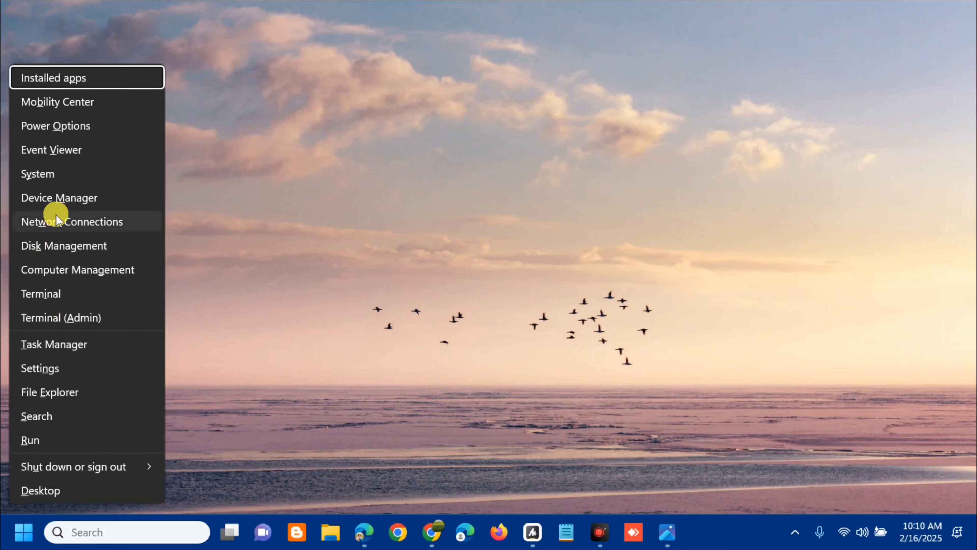
pyautogui.click(64, 199)
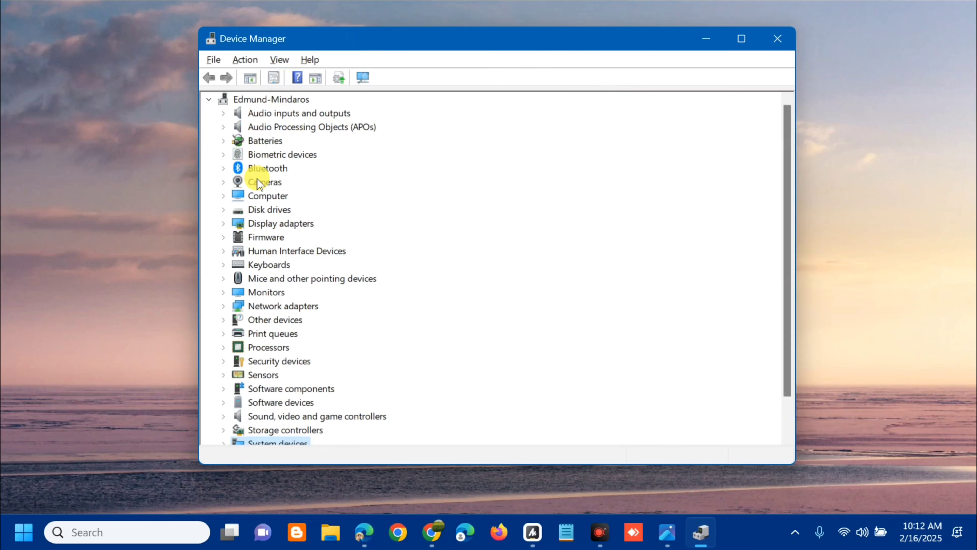
pyautogui.scroll(-1, 257, 178)
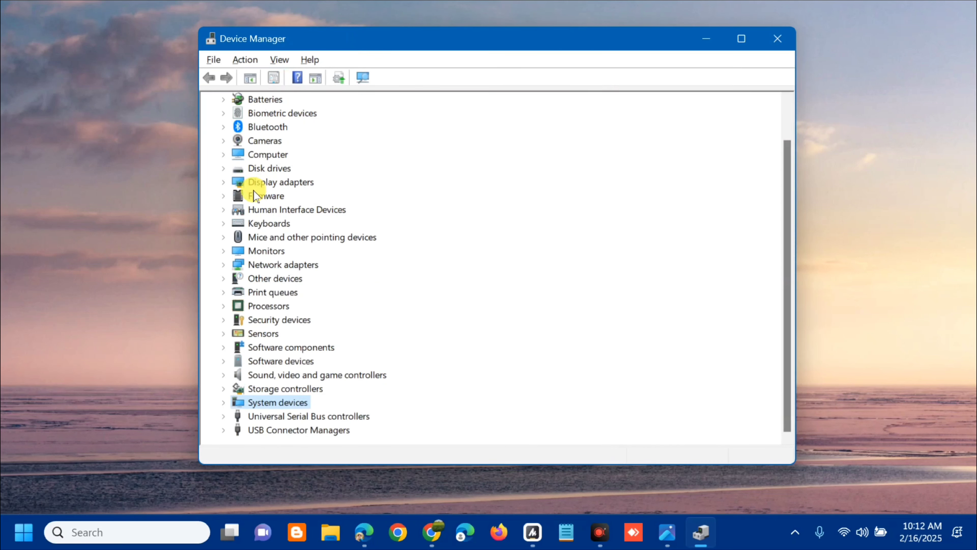
pyautogui.click(225, 406)
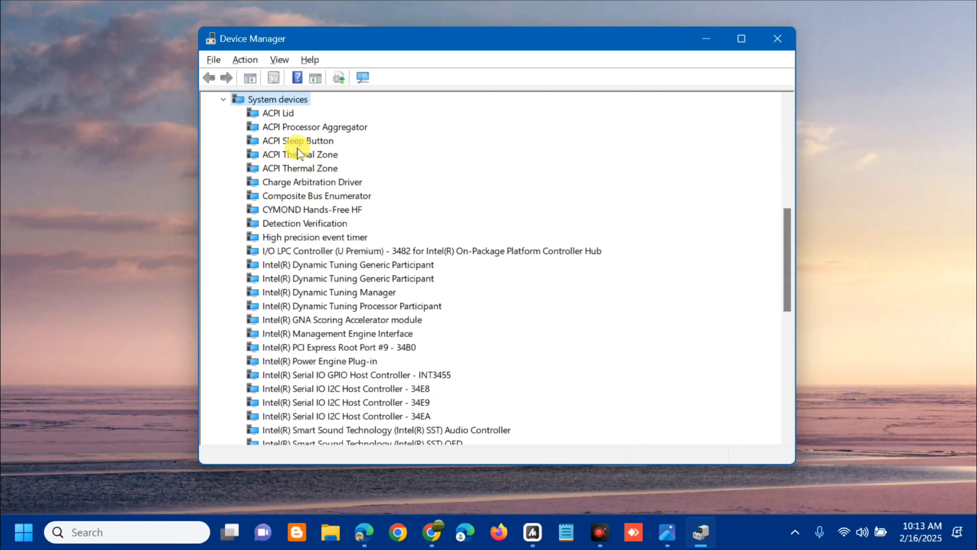
# Examine the driver properties of the ACPI Processor Aggregator for a rollback option and close Device Manager.
pyautogui.click(354, 128)
pyautogui.rightClick(354, 128)
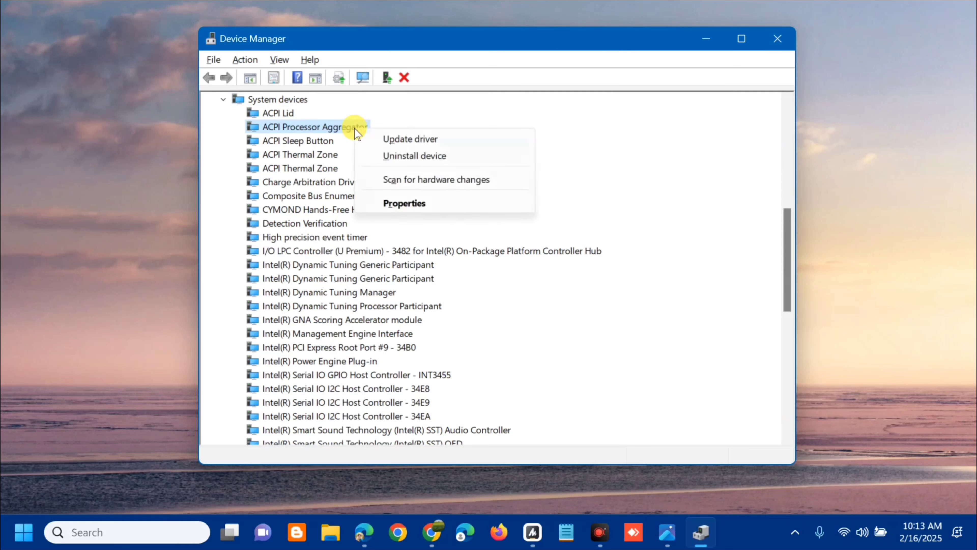
pyautogui.click(408, 204)
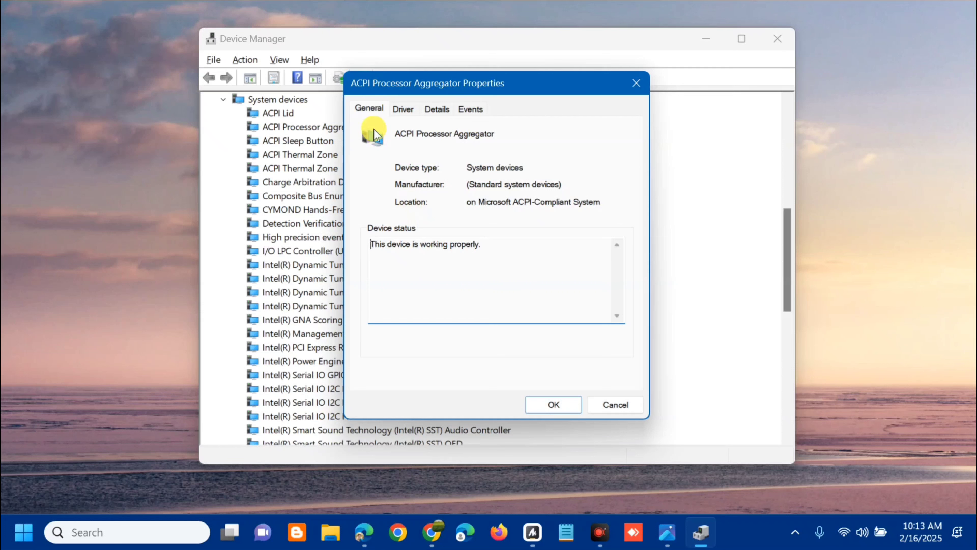
pyautogui.click(404, 112)
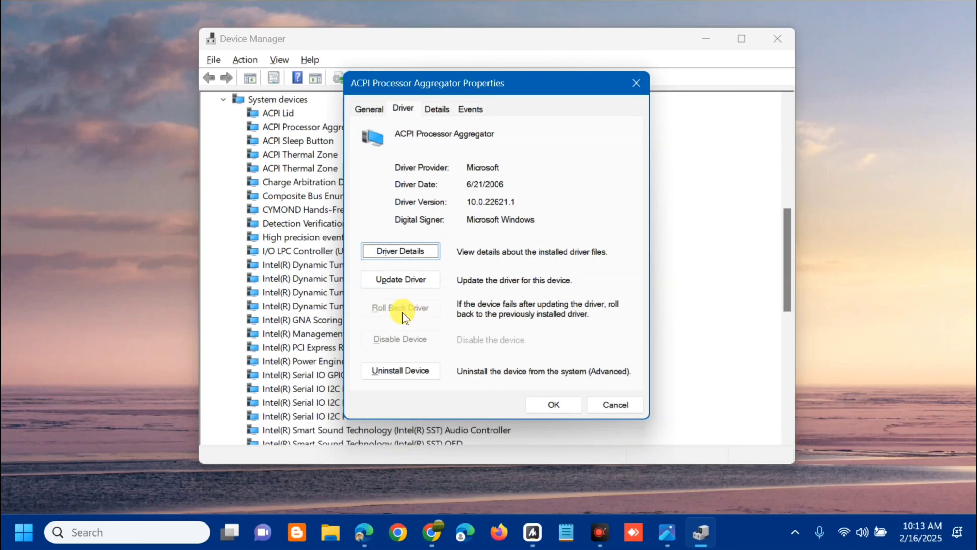
pyautogui.click(552, 404)
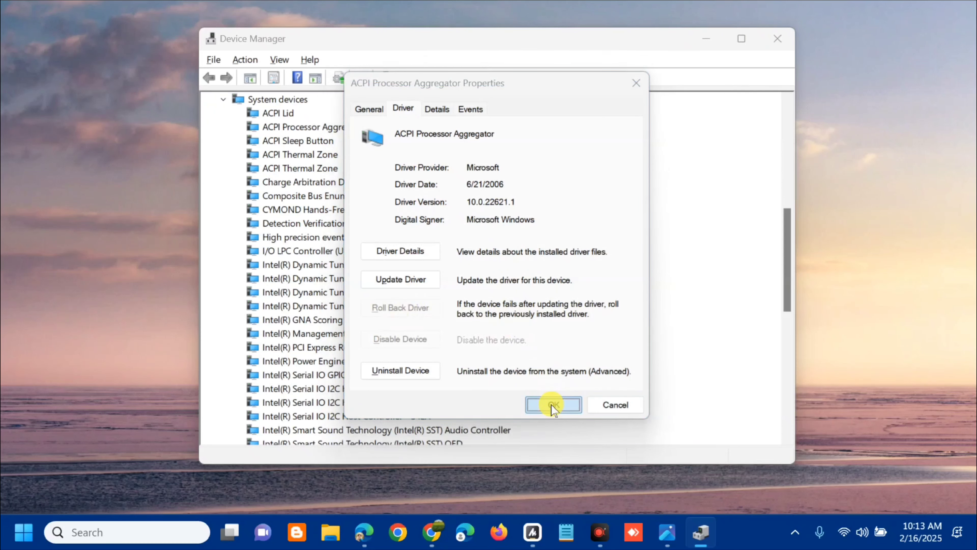
pyautogui.click(778, 38)
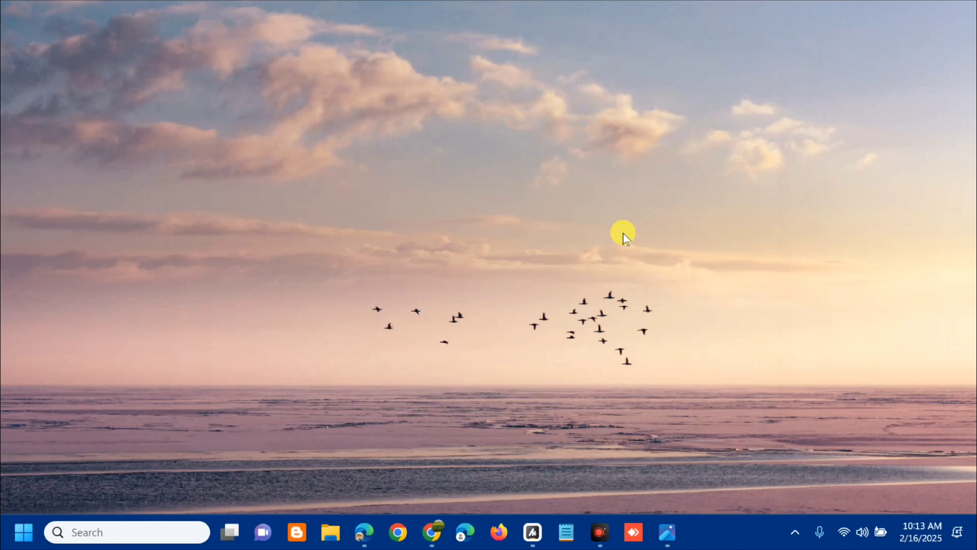
# Search for "create", open Create a restore point, and show the System Protection settings.
pyautogui.click(22, 535)
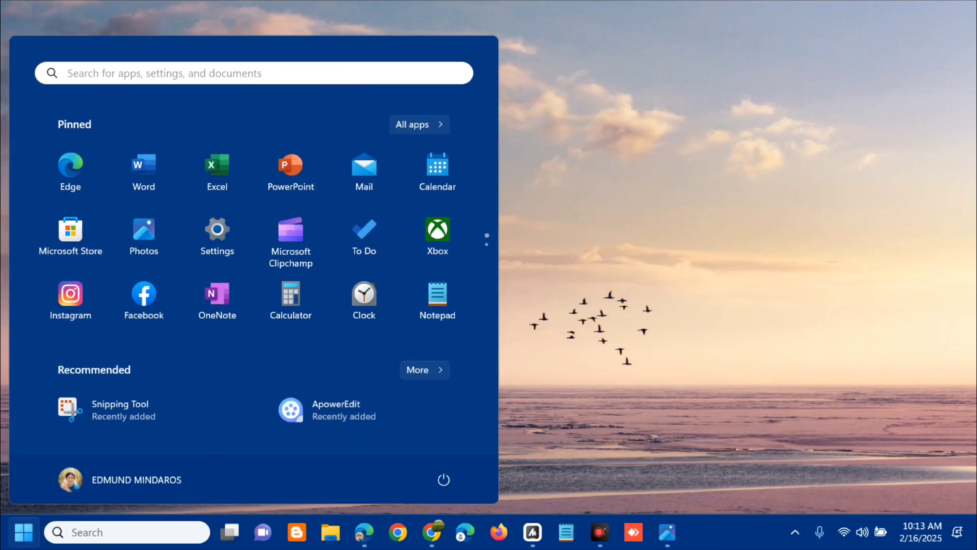
pyautogui.click(128, 75)
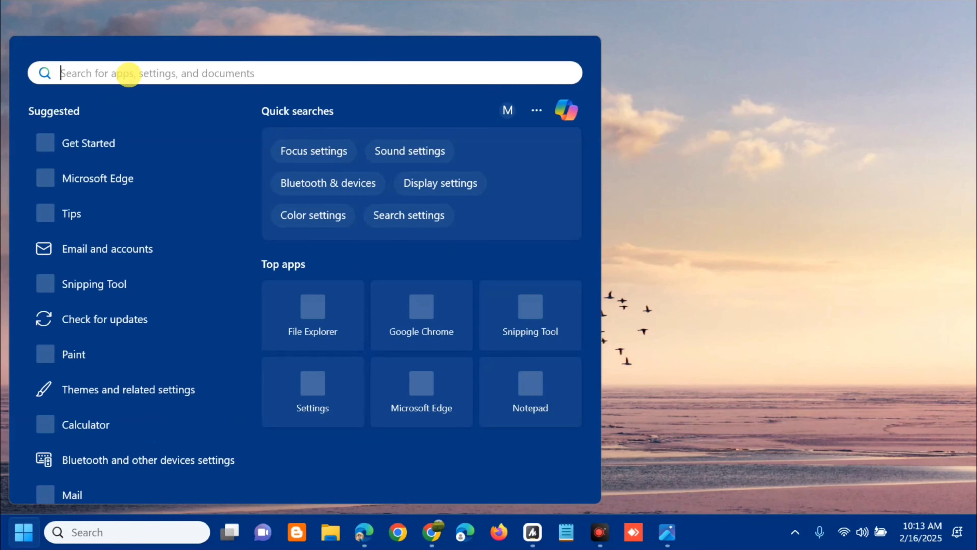
pyautogui.write('create')
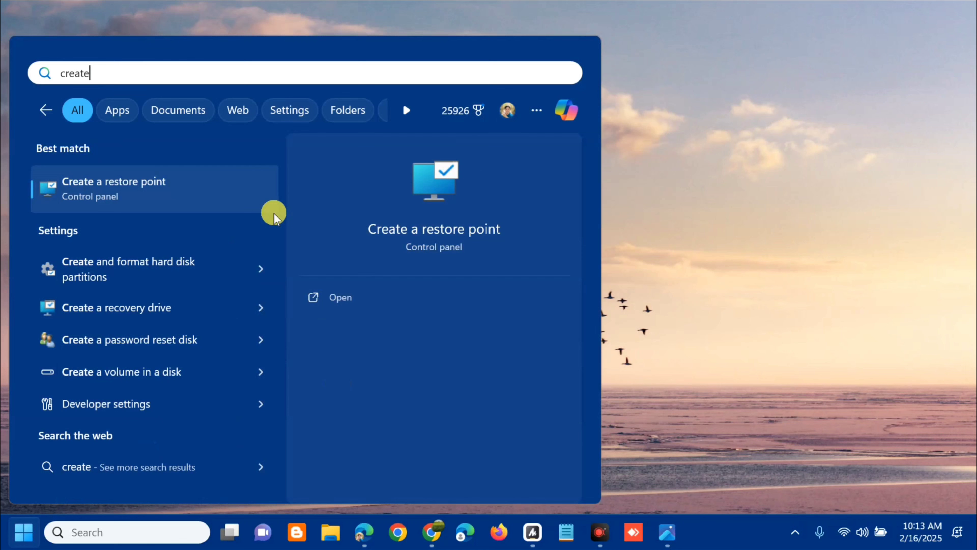
pyautogui.click(337, 298)
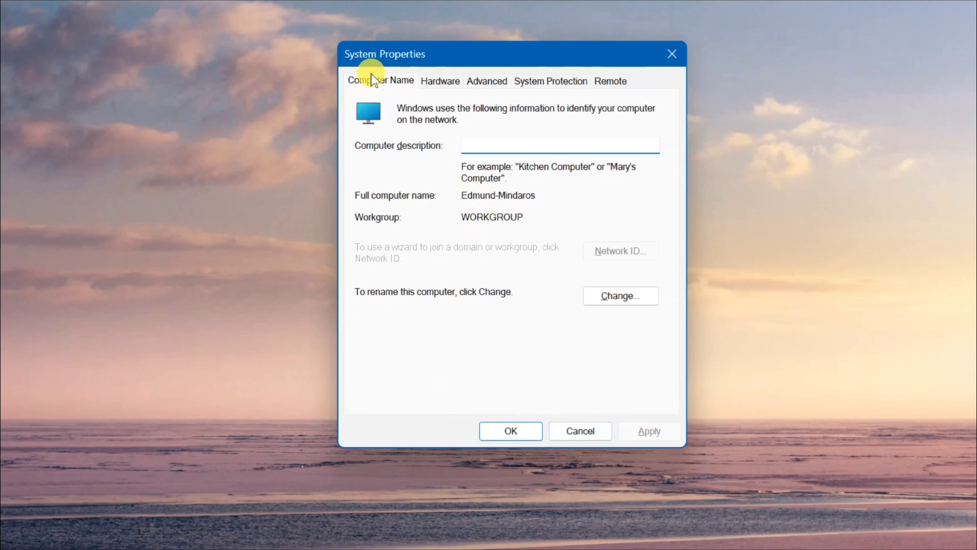
pyautogui.click(535, 84)
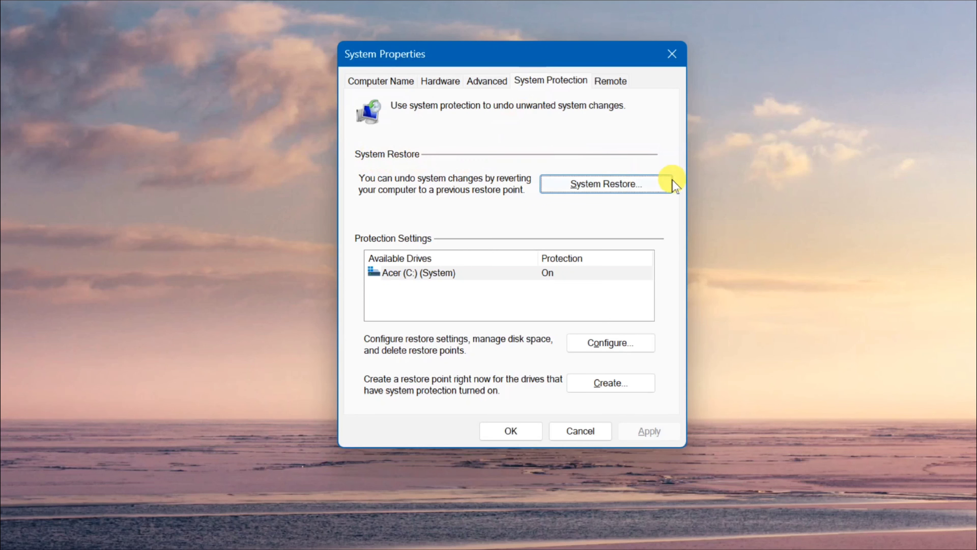
# Select the 2/9/2025 12:45:42 AM Automatic Restore Point in System Restore, cancel the wizard, and close System Properties.
pyautogui.click(591, 187)
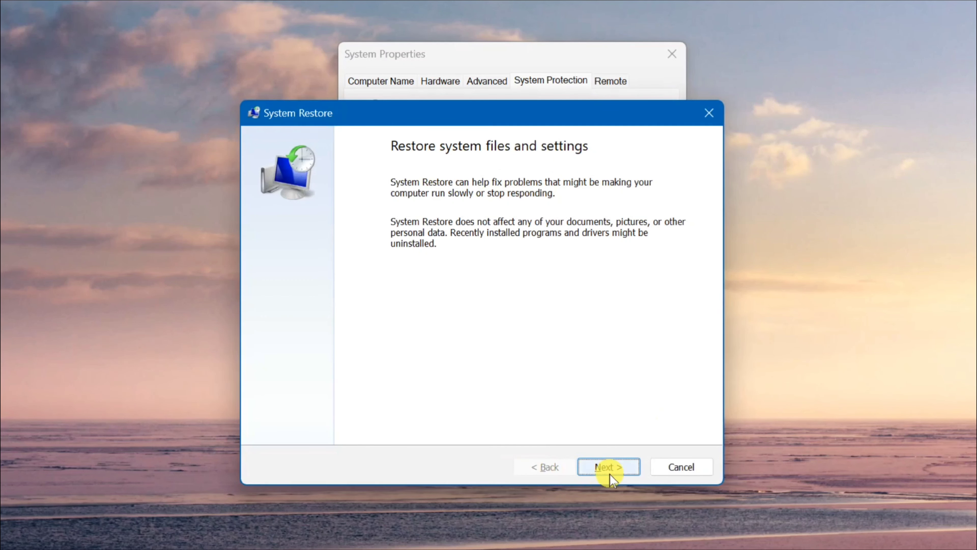
pyautogui.click(607, 467)
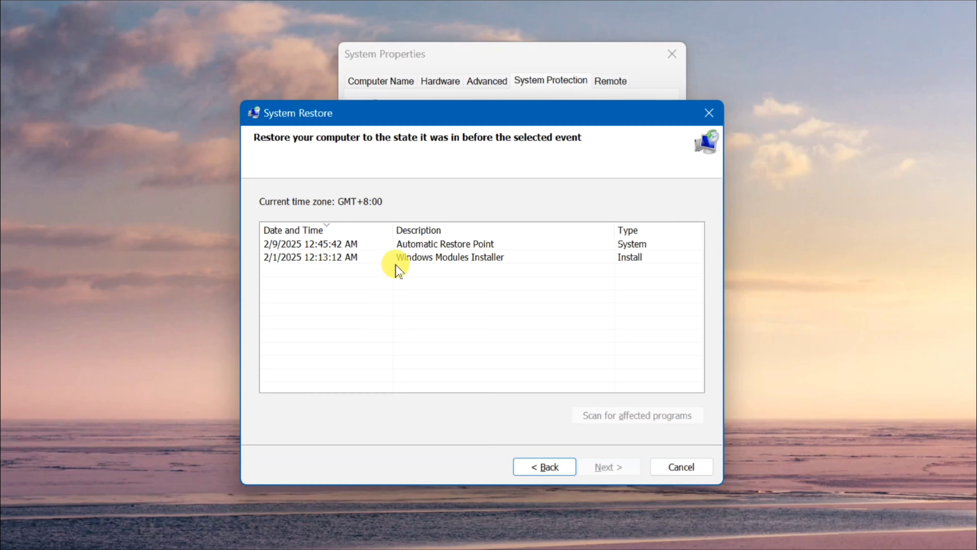
pyautogui.click(437, 244)
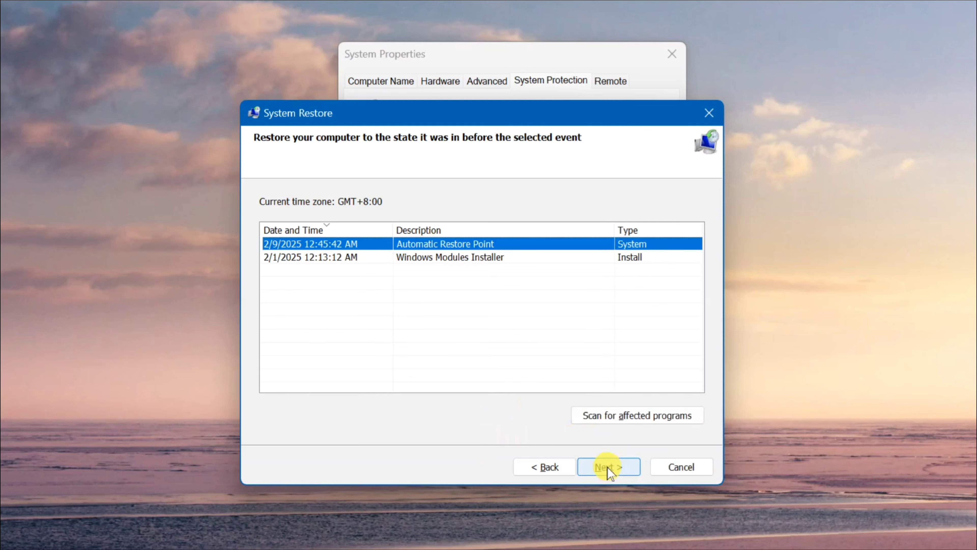
pyautogui.click(669, 474)
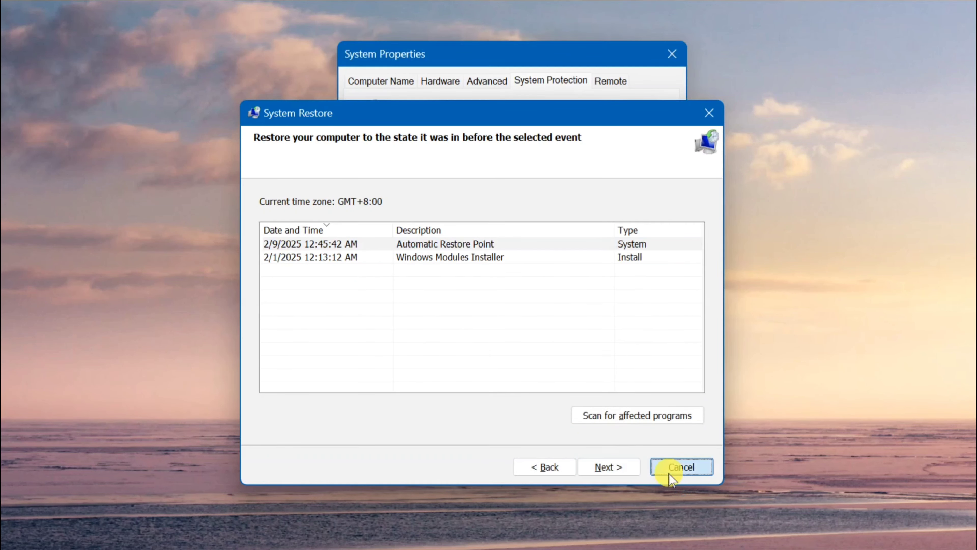
pyautogui.click(673, 54)
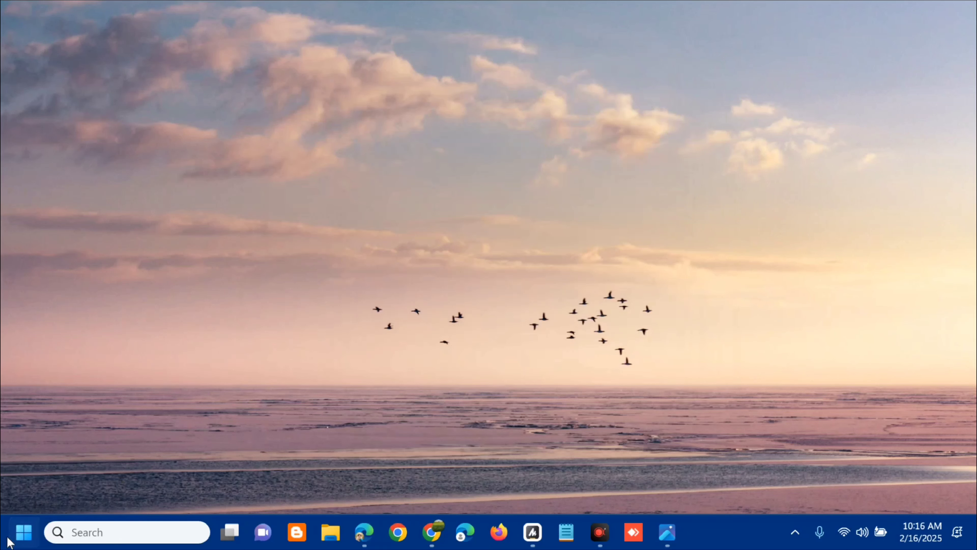
pyautogui.click(8, 539)
pyautogui.click(443, 480)
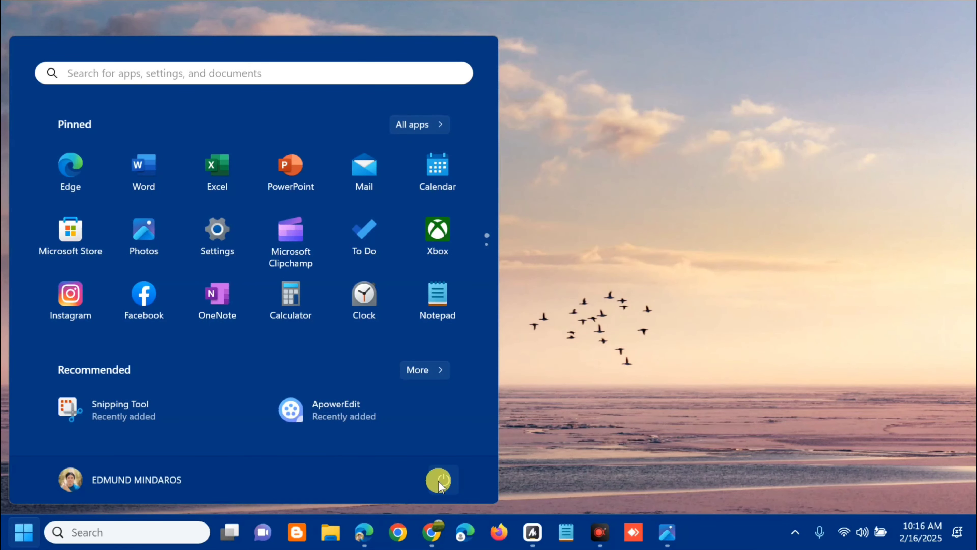
pyautogui.click(669, 342)
pyautogui.click(668, 342)
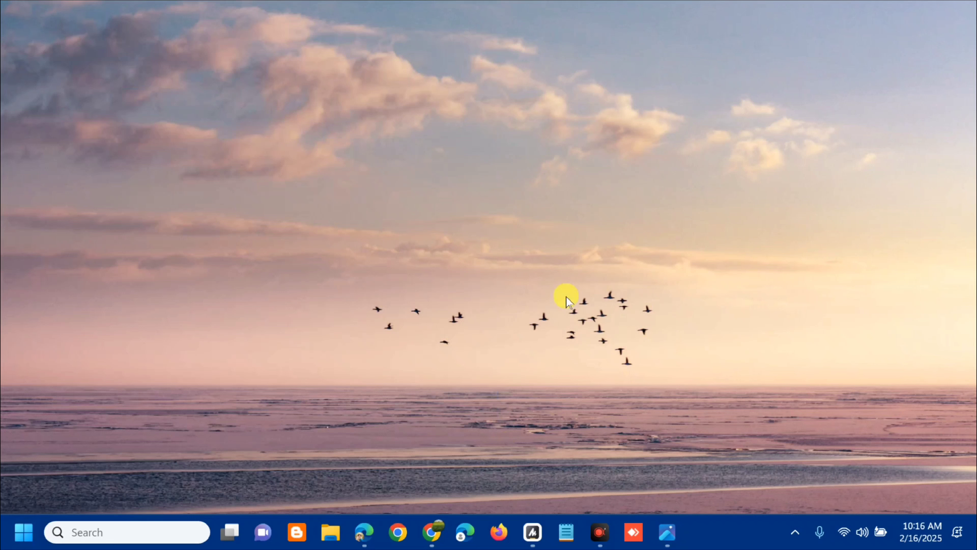